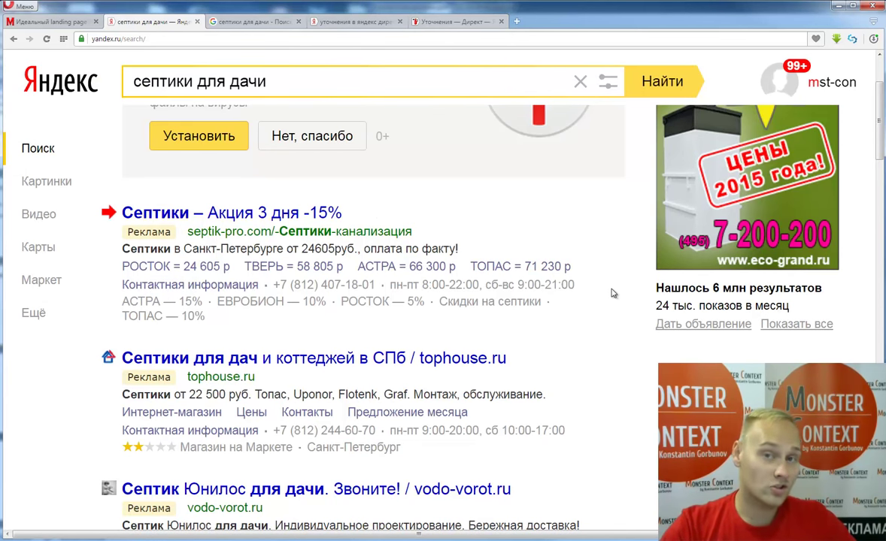
Step: Read the Yandex Direct help page section on how to add callouts (Уточнения) to an ad
key(ctrl+Tab)
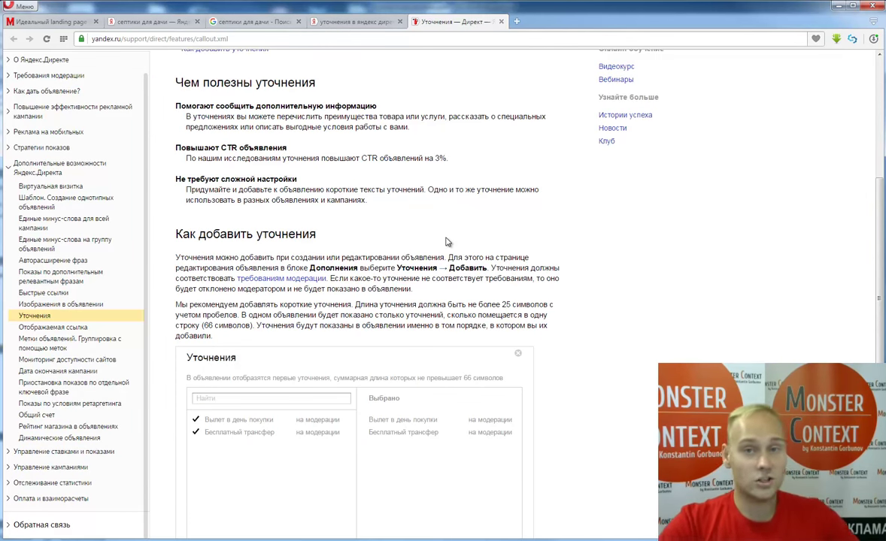
scroll(379, 218, down, 1)
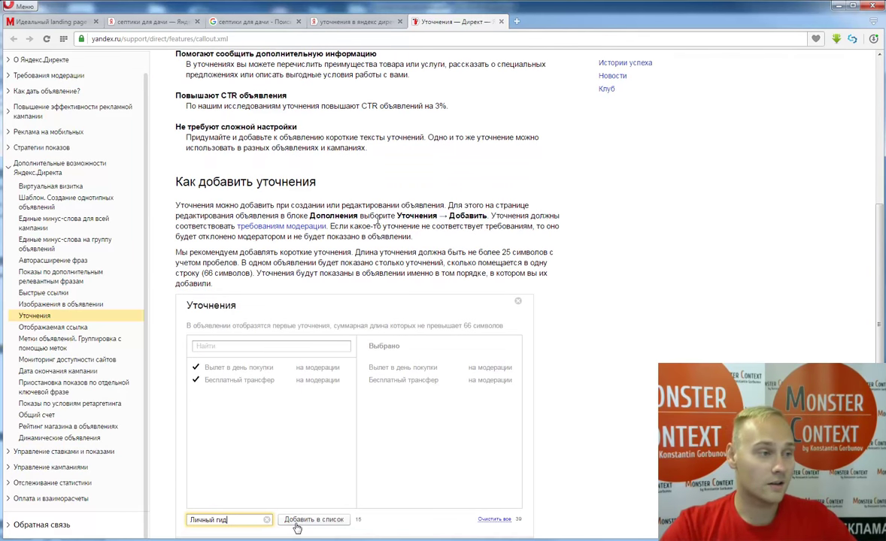
scroll(378, 225, down, 1)
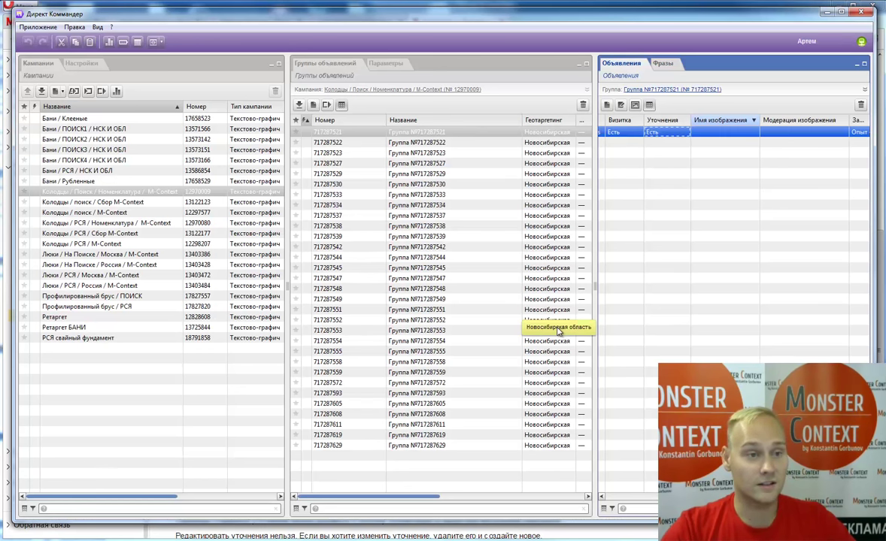
Step: In Direct Commander, open the campaign Бани / ПОИСК1 / НСК И ОБЛ and select all of its ad groups
drag(782, 497, 608, 508)
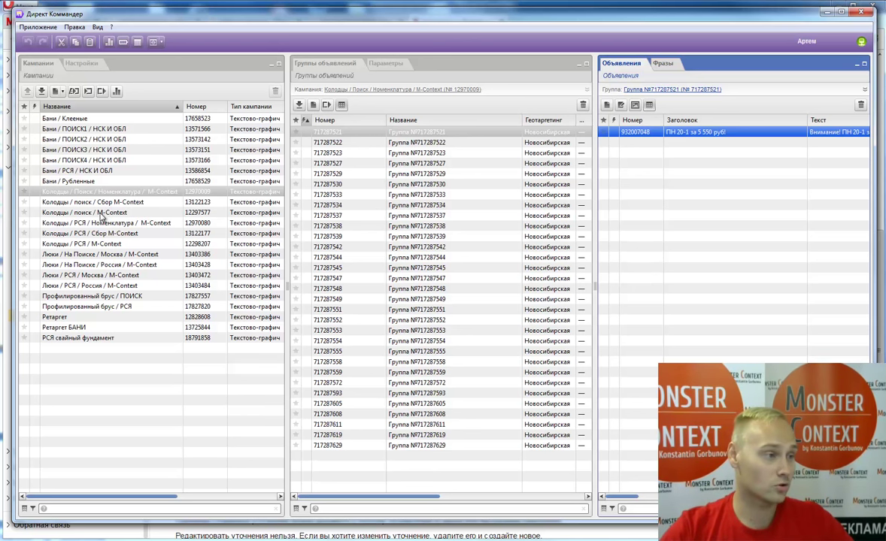
click(103, 223)
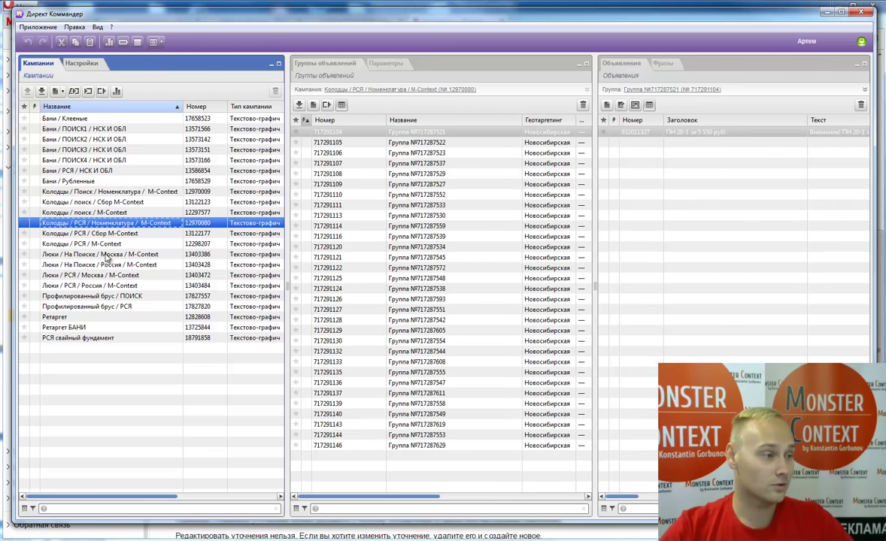
click(89, 131)
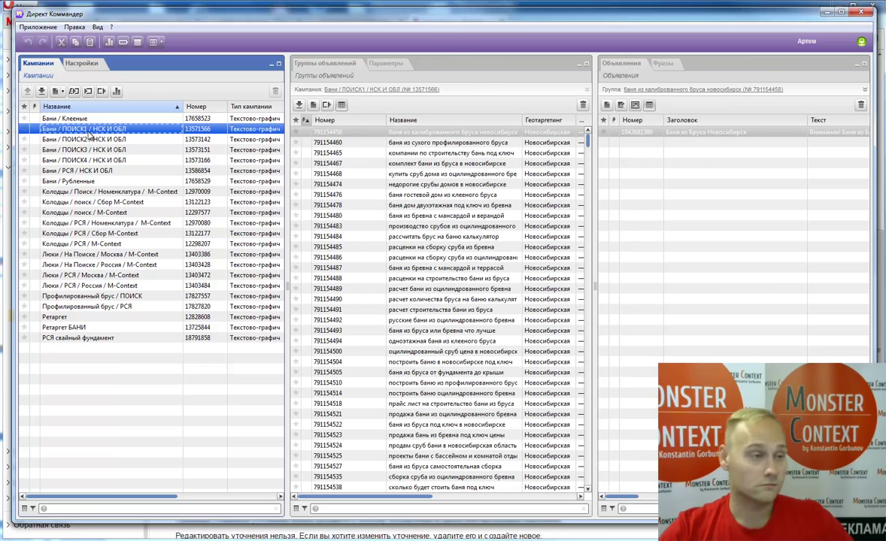
click(408, 144)
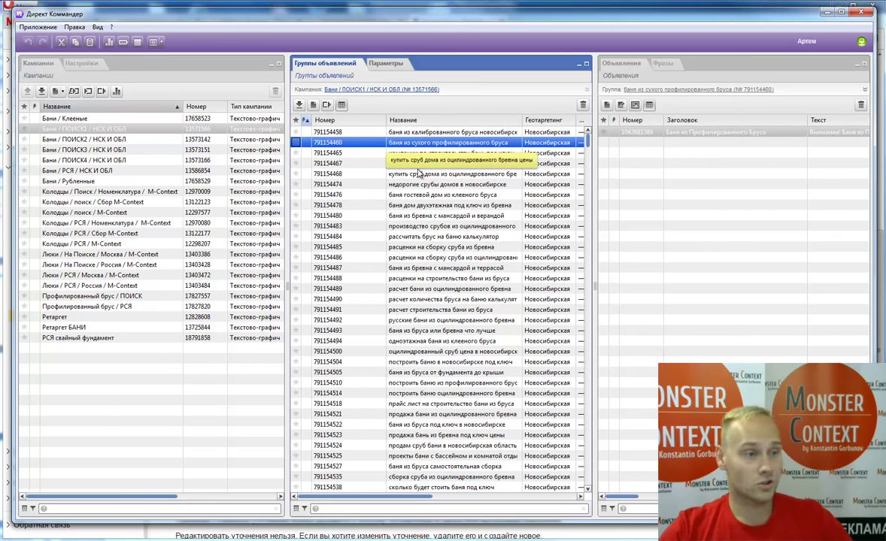
click(419, 173)
key(ctrl+a)
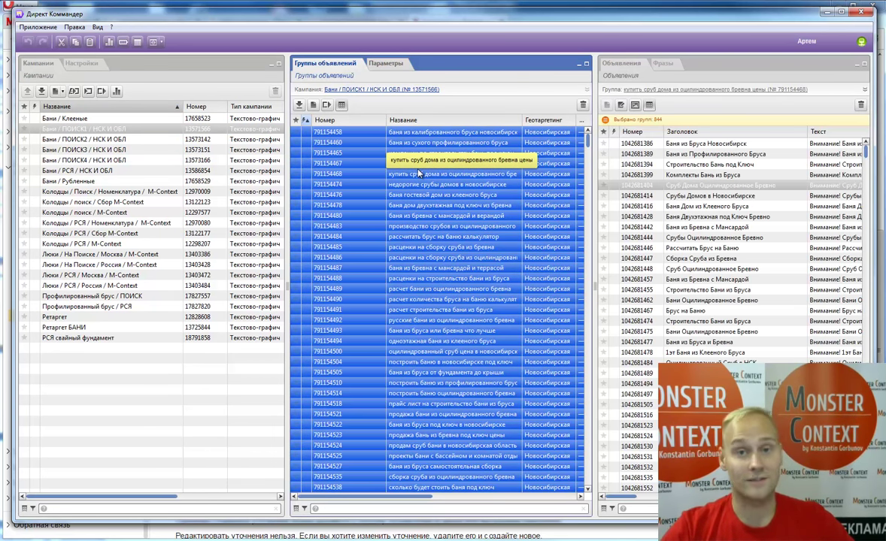
Step: Widen the ads list and open the Уточнения editor for the first ad, Баня из Бруса Новосибирск
click(627, 502)
drag(628, 501, 575, 451)
click(612, 143)
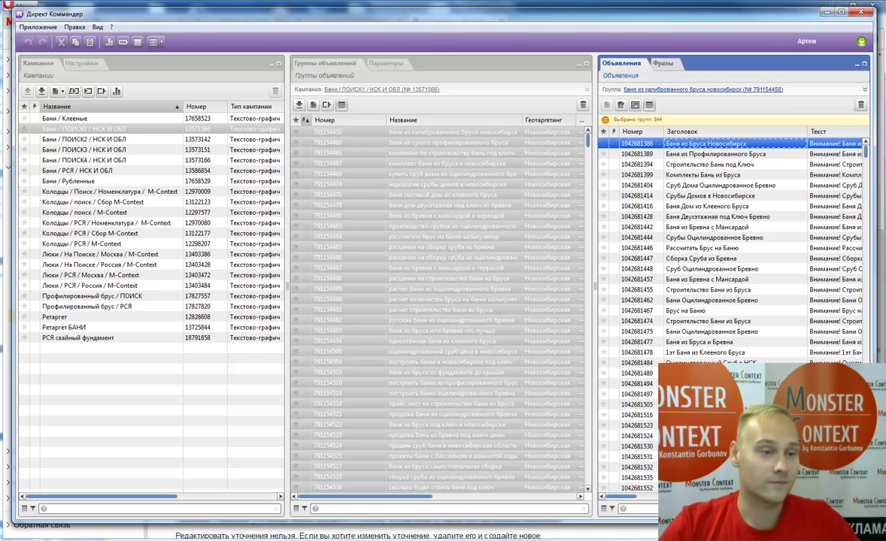
drag(593, 290, 514, 295)
drag(551, 496, 737, 506)
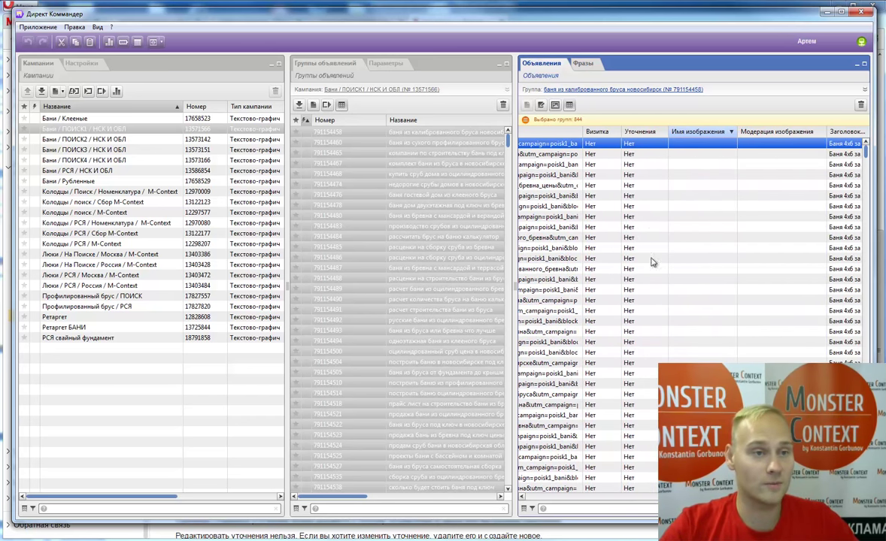
click(636, 145)
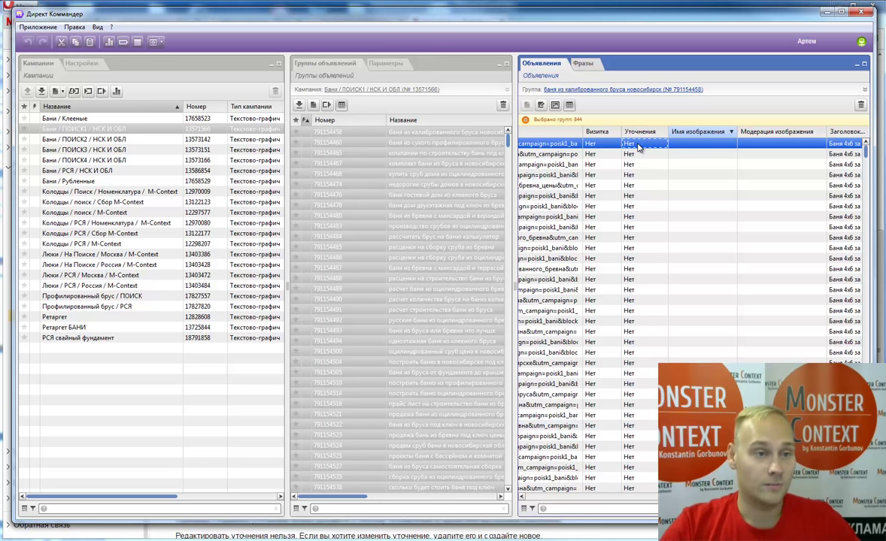
double_click(636, 145)
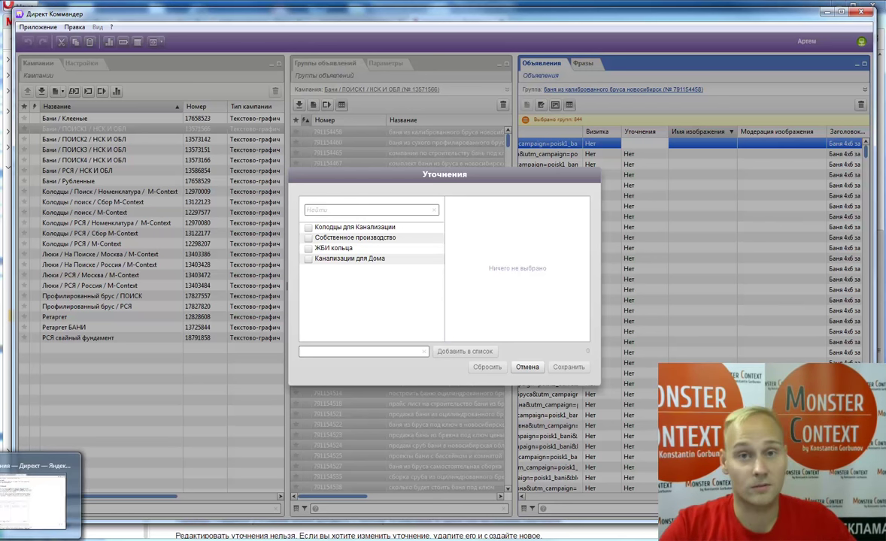
Step: Switch to the browser and examine the callouts under the first septic tank ad in the enlarged Yandex results for септики для дачи
key(alt+Tab)
click(148, 25)
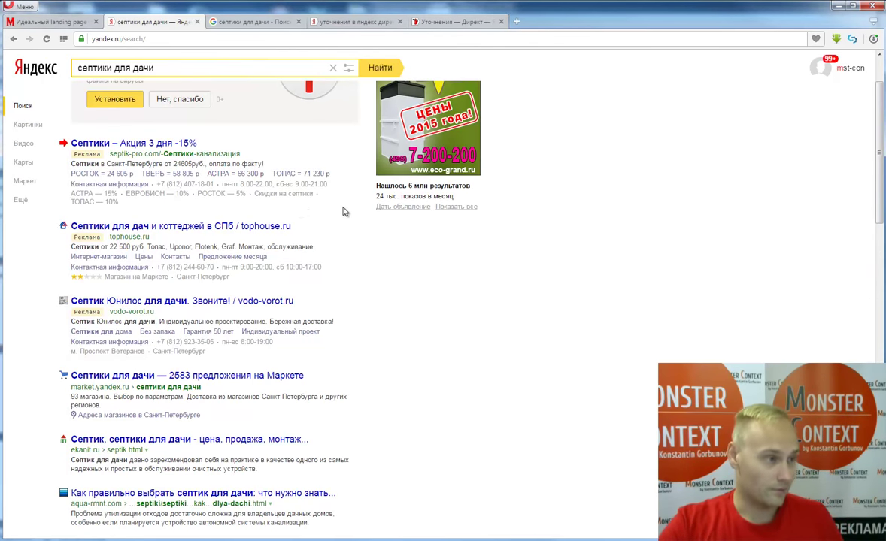
key(ctrl+plus)
key(ctrl+plus)
key(ctrl+plus)
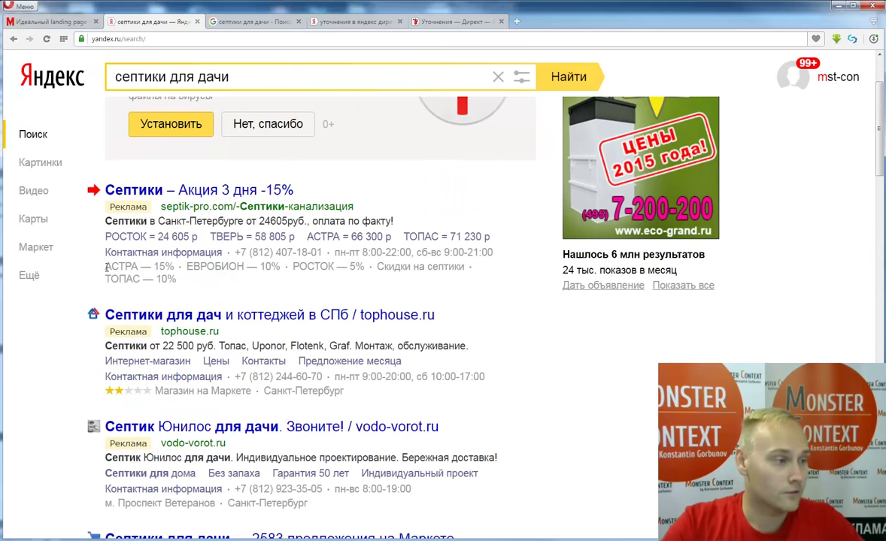
drag(111, 268, 177, 280)
click(180, 283)
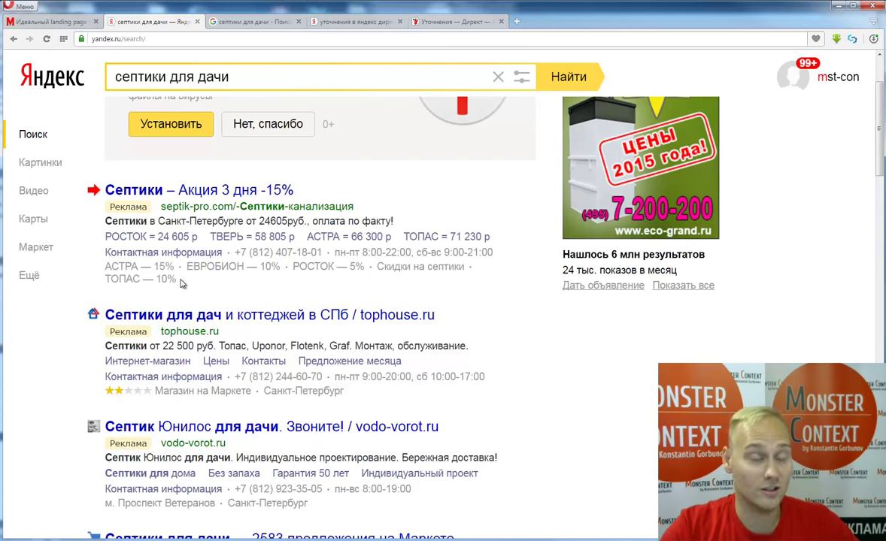
drag(181, 283, 108, 269)
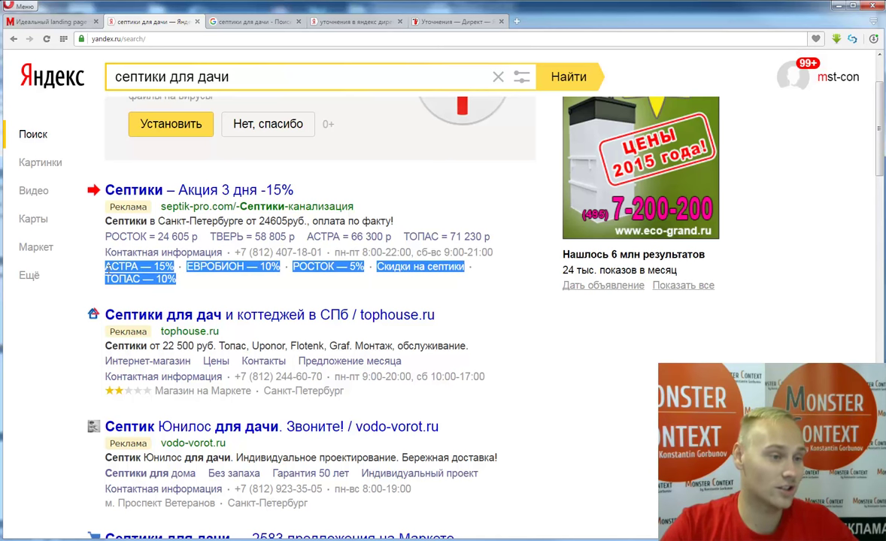
click(109, 268)
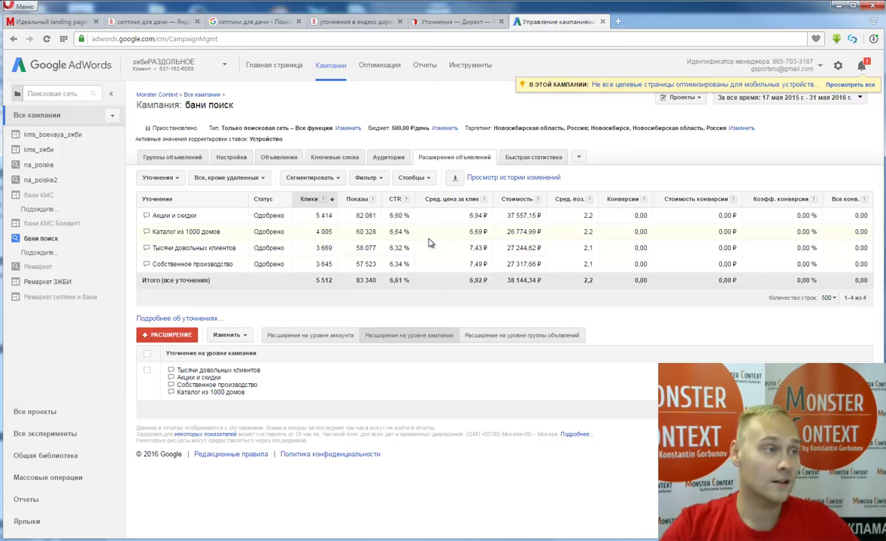
Step: Compare the callouts in the Yandex septic tank ad with those of the AdWords campaign бани поиск
click(152, 21)
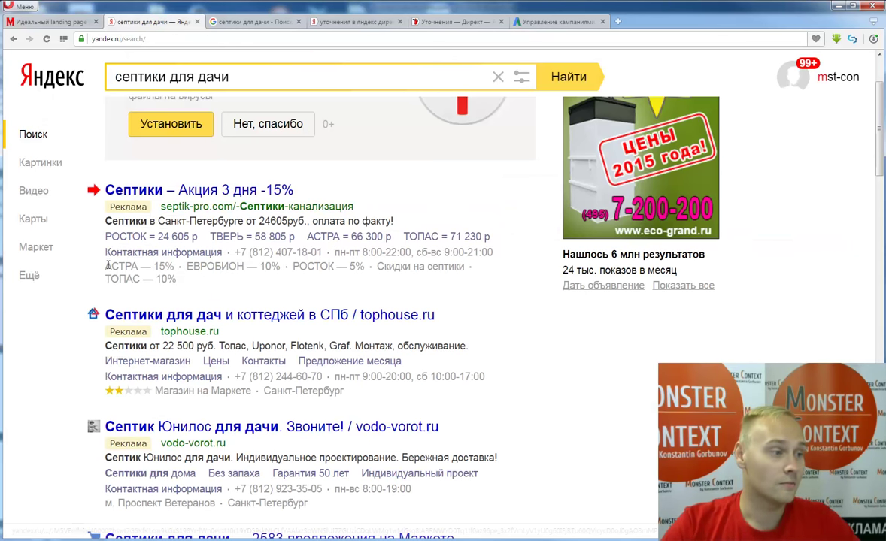
drag(107, 266, 177, 280)
click(173, 279)
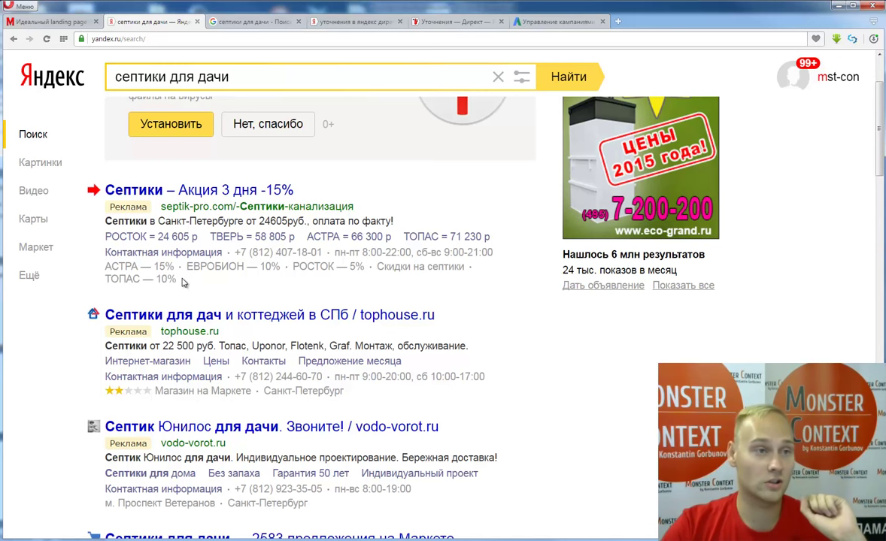
click(554, 21)
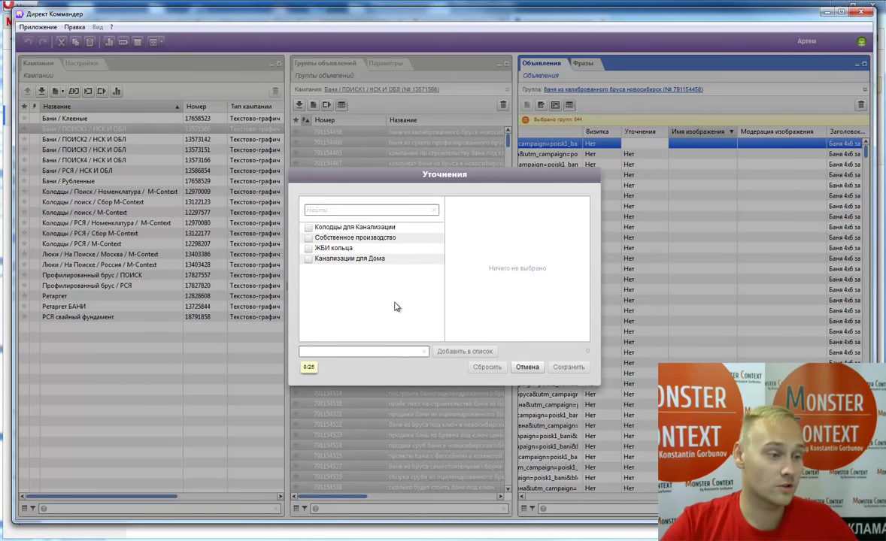
Step: Add the callout БАНИ to the ad's callout list in Direct Commander
text(БА)
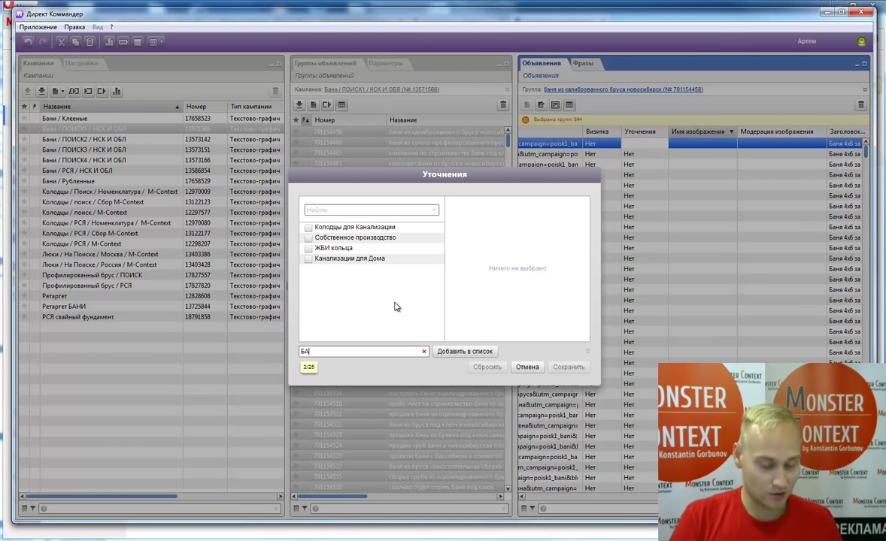
text(НИ)
click(442, 351)
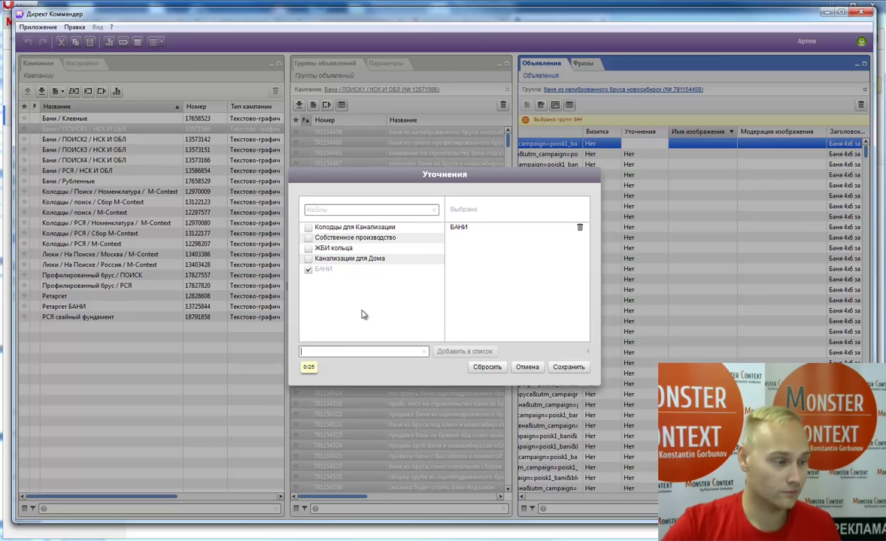
Step: Copy the word Каталог from the AdWords callout Каталог из 1000 домов and add it as a callout in Direct Commander
key(alt+Tab)
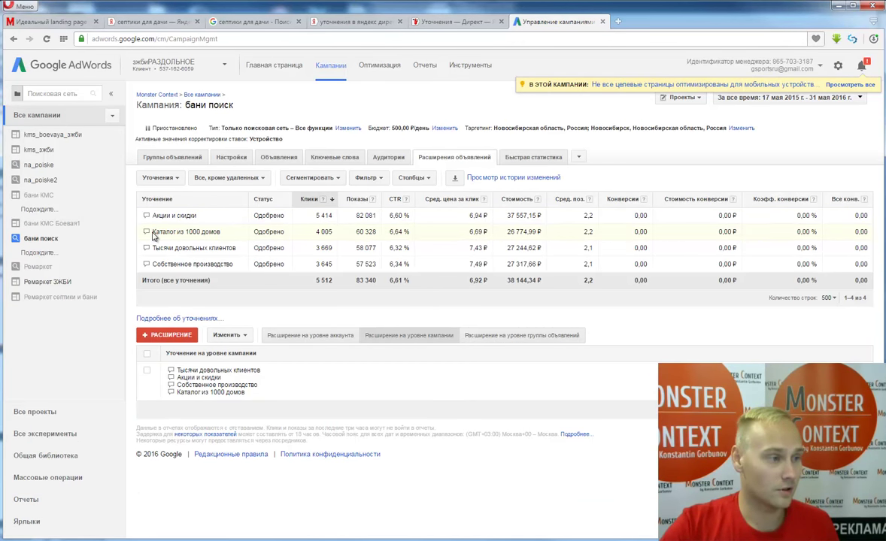
drag(154, 232, 175, 232)
key(ctrl+c)
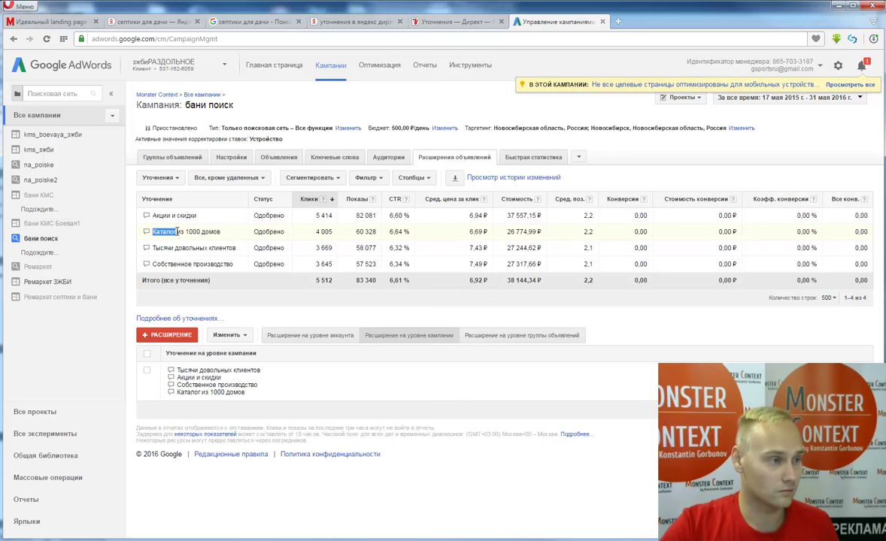
key(alt+Tab)
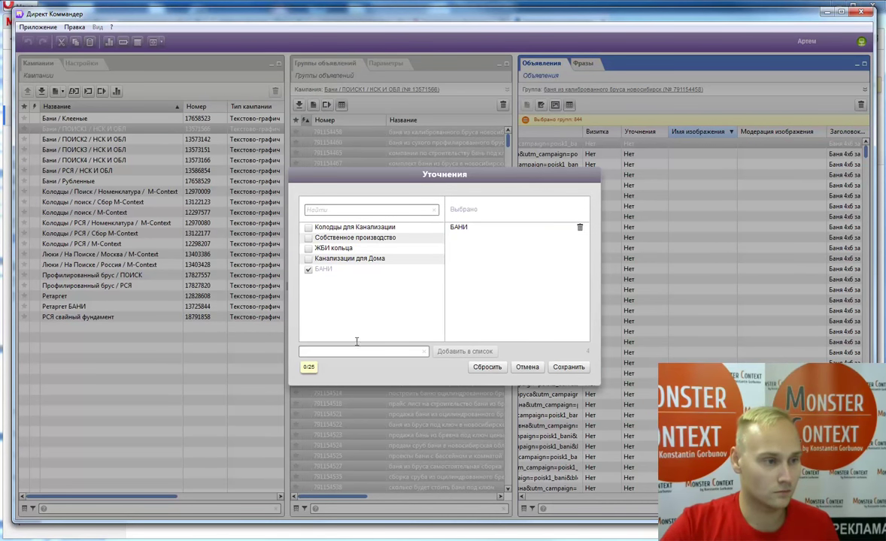
key(ctrl+v)
click(464, 351)
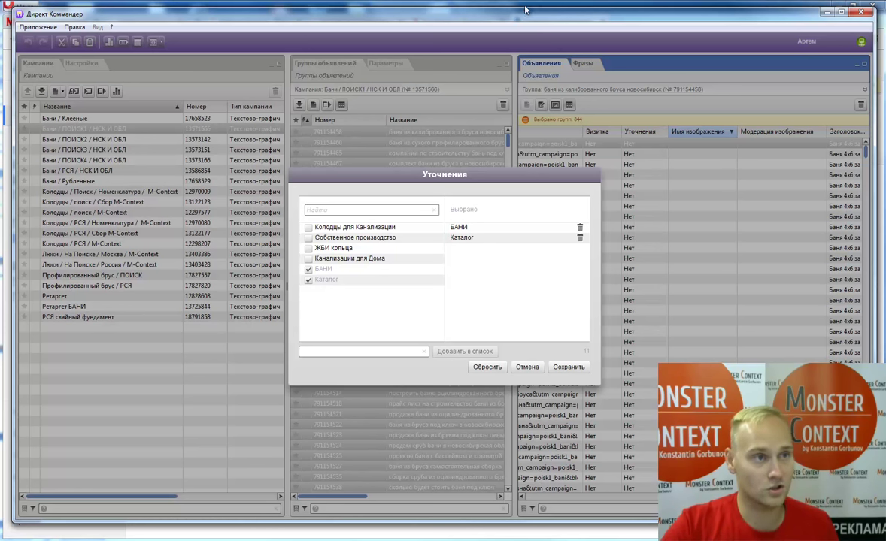
Step: Bring over the AdWords callout Тысячи довольных клиентов, shorten it to Тысячи клиентов and add it to the ad's callouts
key(alt+Tab)
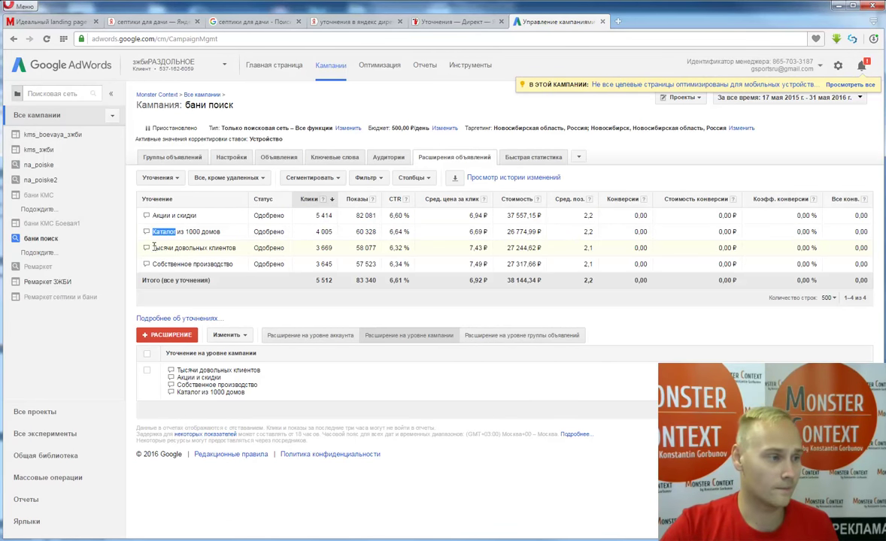
drag(151, 228, 221, 230)
key(alt+Tab)
click(310, 351)
text(Тысячи довольных клиентов)
drag(324, 351, 357, 351)
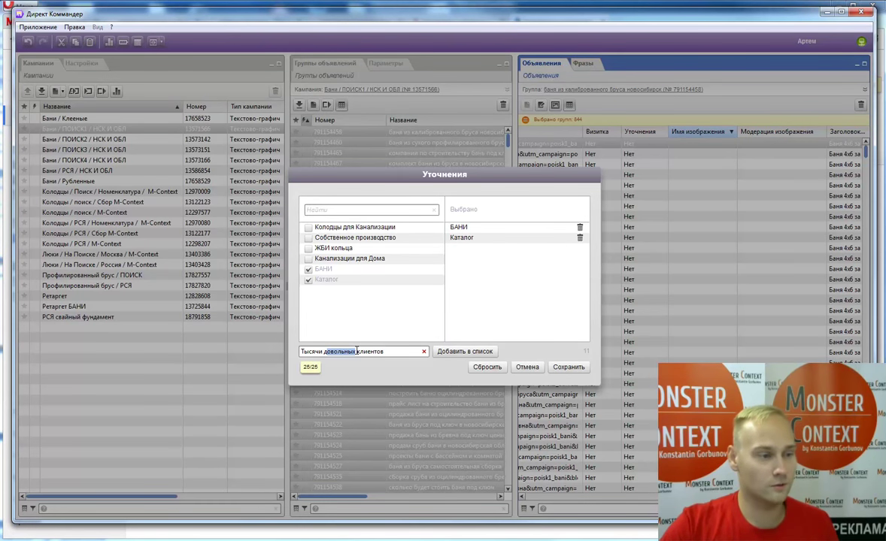
key(BackSpace)
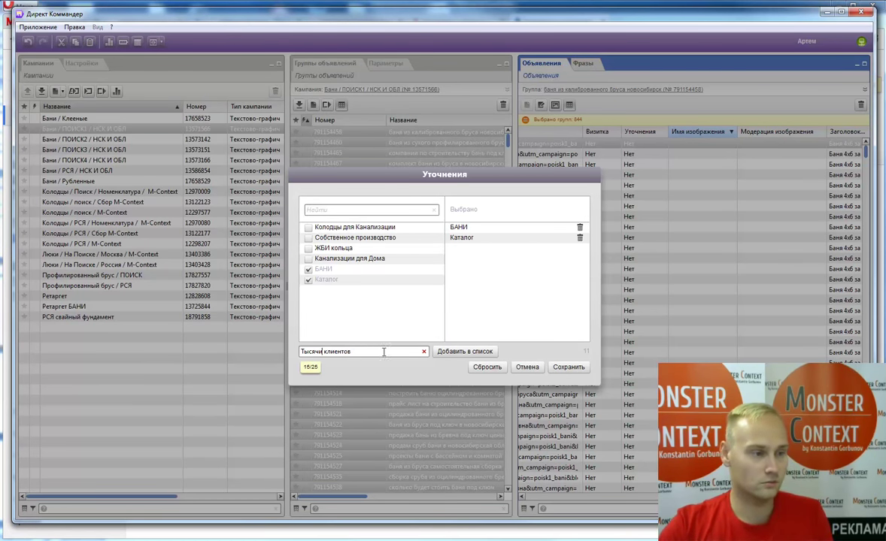
click(460, 351)
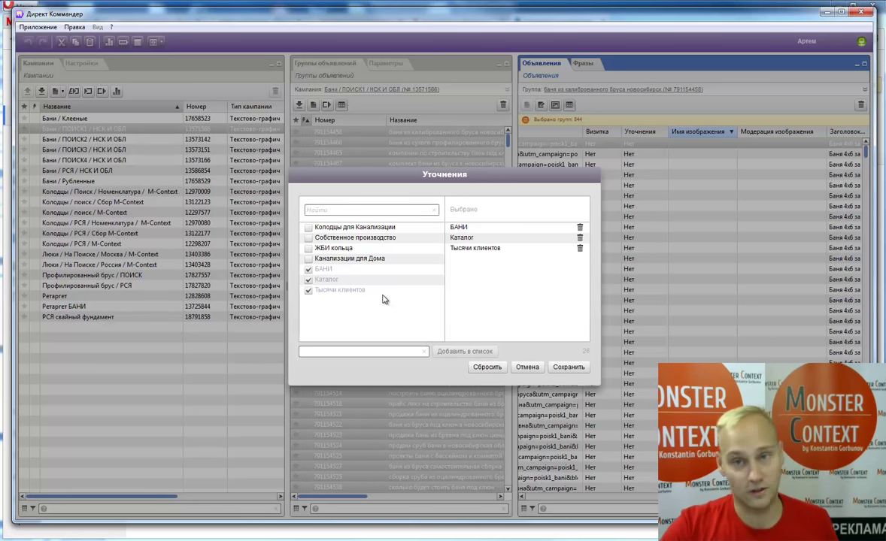
Step: Copy производство from the AdWords callout Собственное производство, capitalise it as Производство and add it to the ad's callouts
key(alt+Tab)
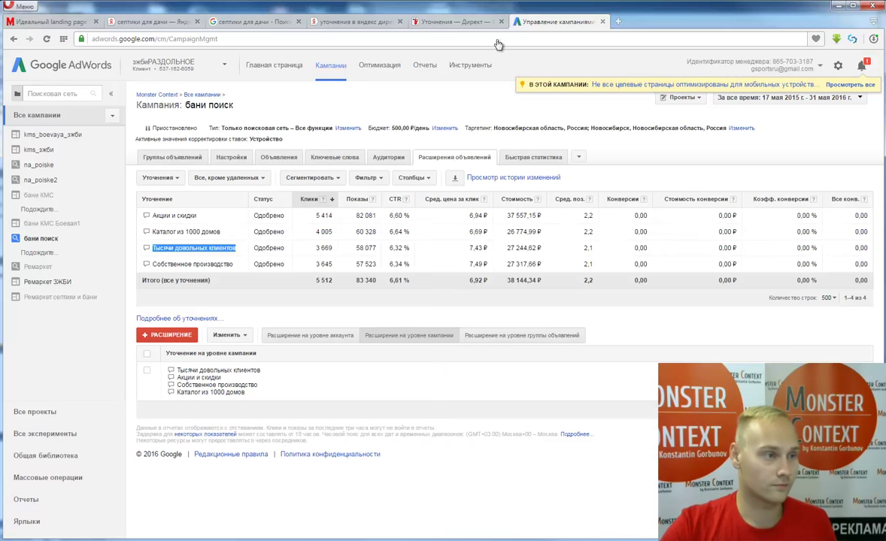
double_click(212, 264)
key(ctrl+c)
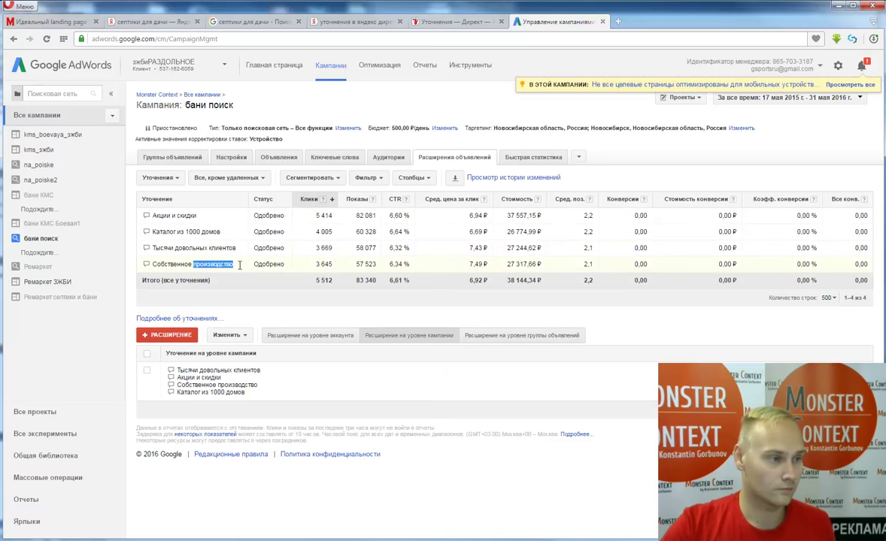
key(alt+Tab)
click(329, 351)
key(ctrl+v)
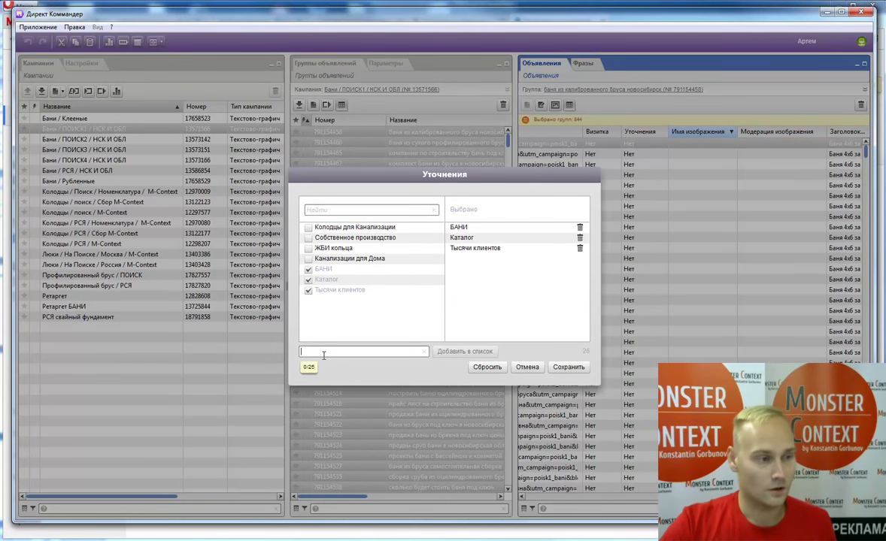
key(Delete)
text(Производство)
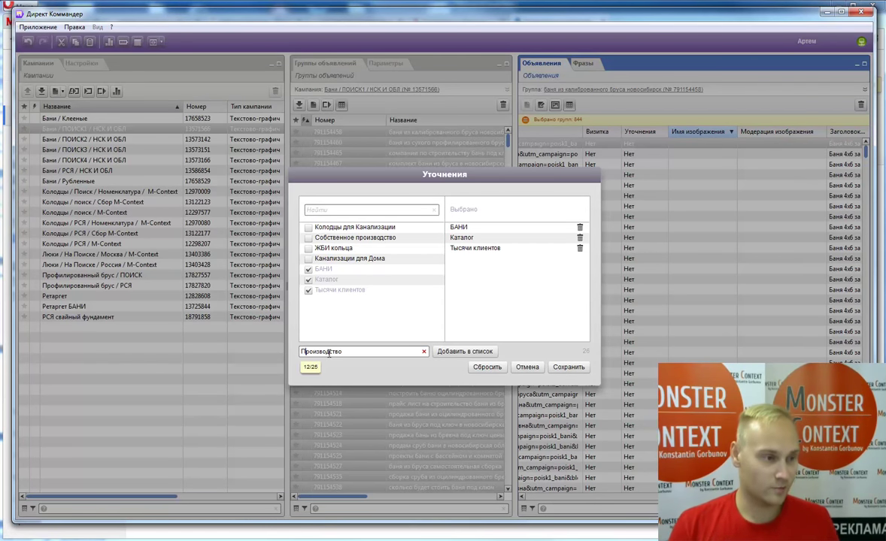
click(440, 351)
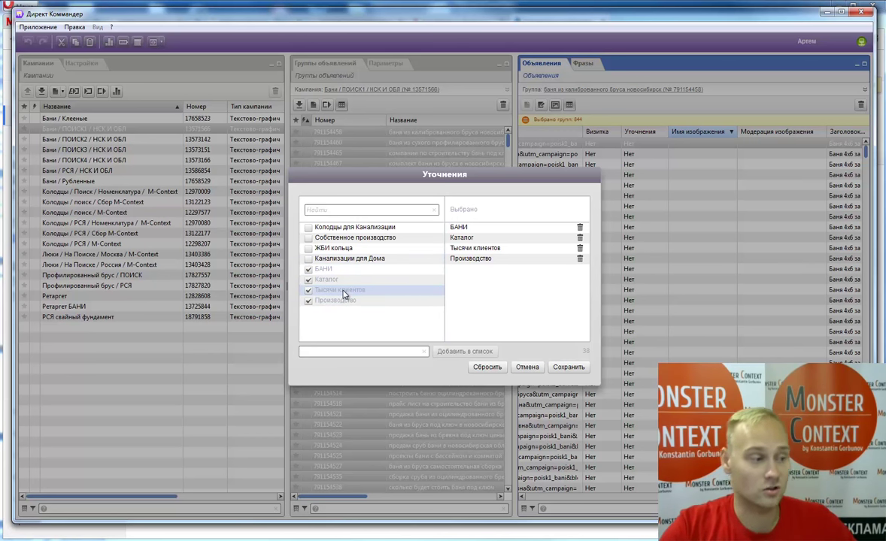
Step: Look over the callouts in the ads on the Yandex results page for септики для дачи and return to Direct Commander
key(alt+Tab)
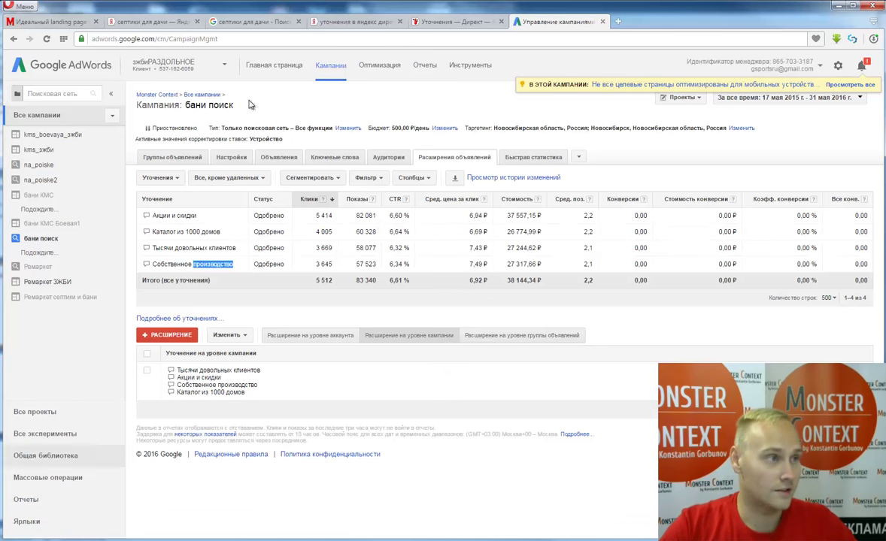
click(145, 23)
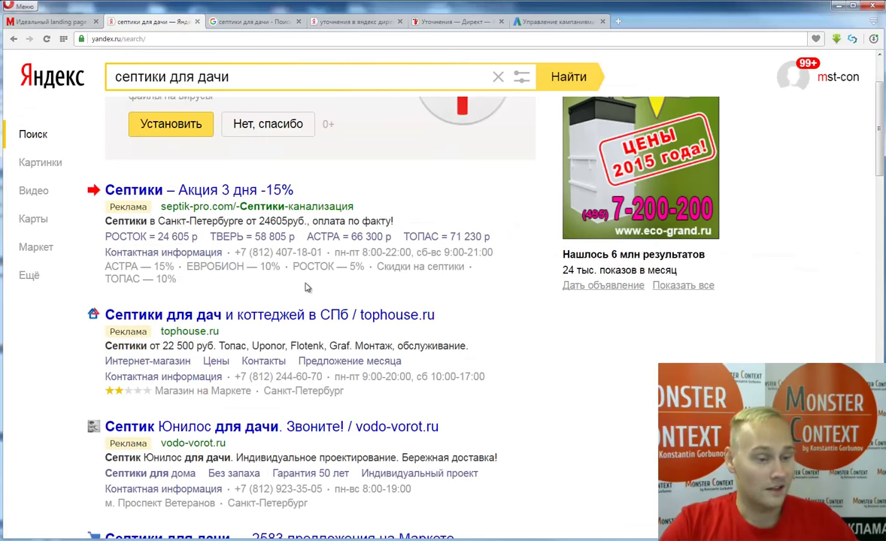
key(alt+Tab)
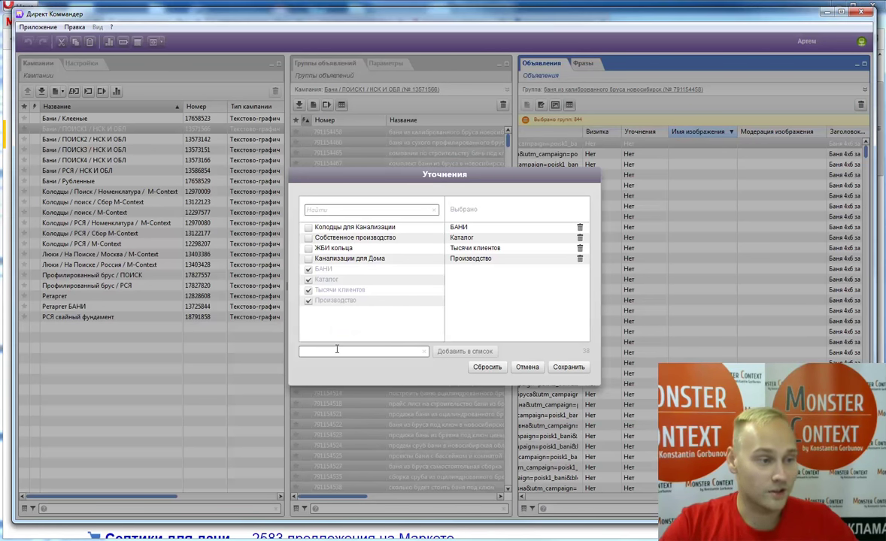
Step: Add the callout Под ключ to the ad's callout list and save the selected callouts
click(336, 348)
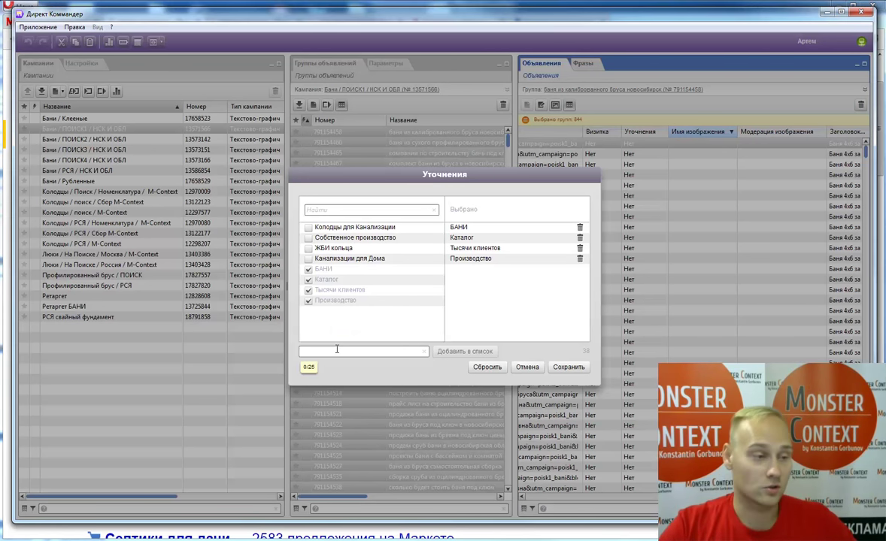
key(Return)
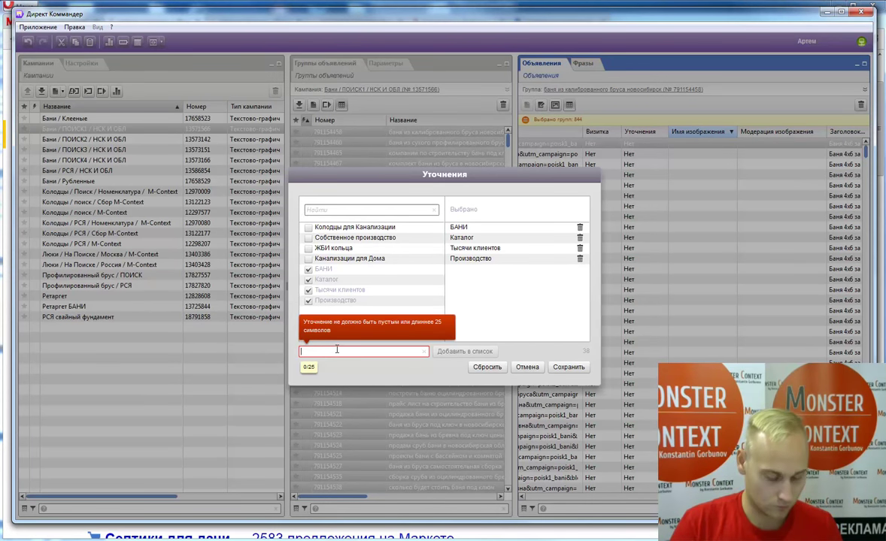
text(под ключ)
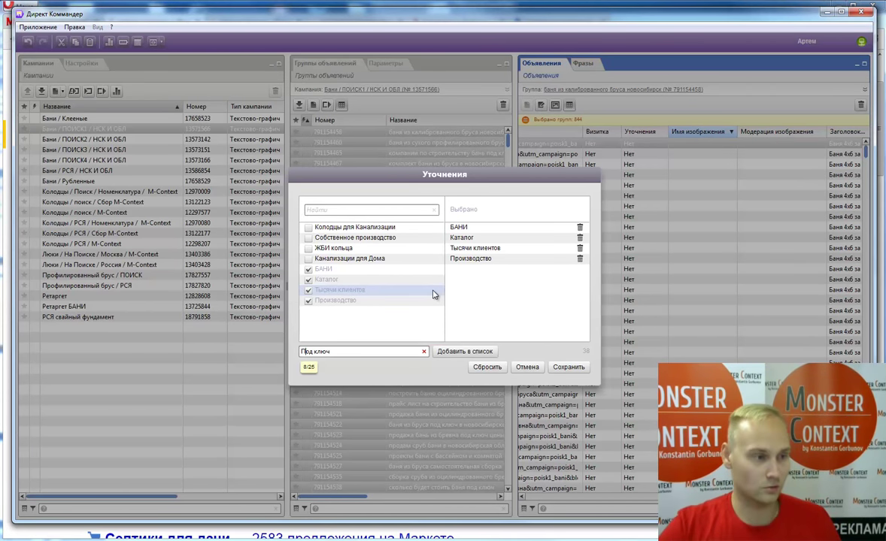
click(464, 351)
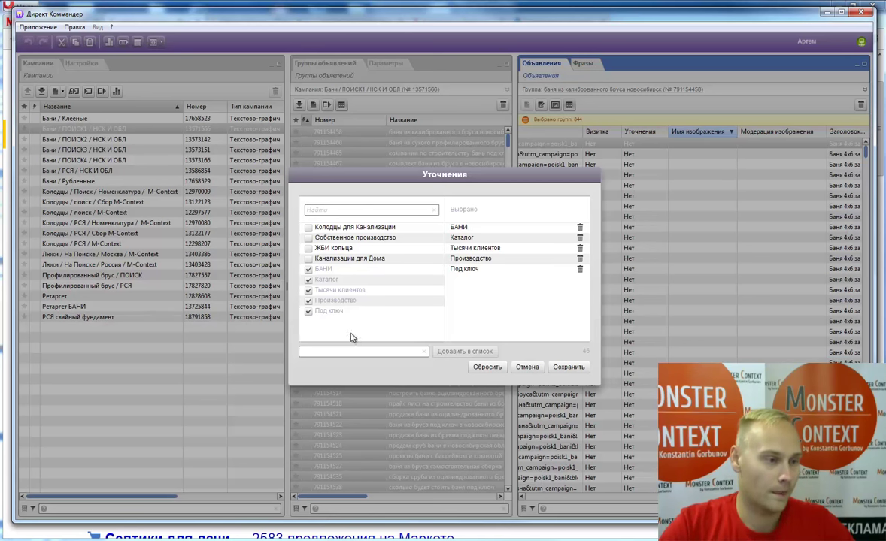
click(562, 367)
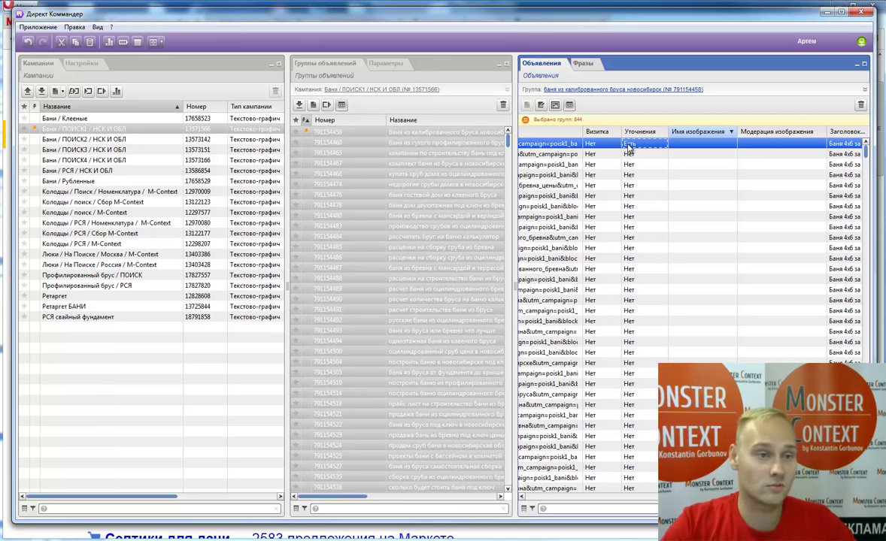
Step: Select all ad groups of Бани / ПОИСК1 / НСК И ОБЛ and apply the first ad's callouts to all their ads
right_click(627, 148)
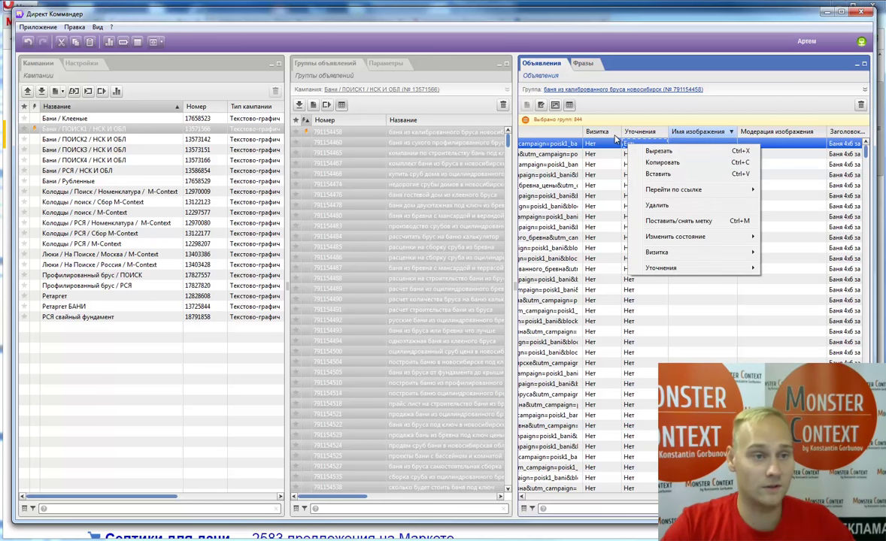
mouse_move(672, 270)
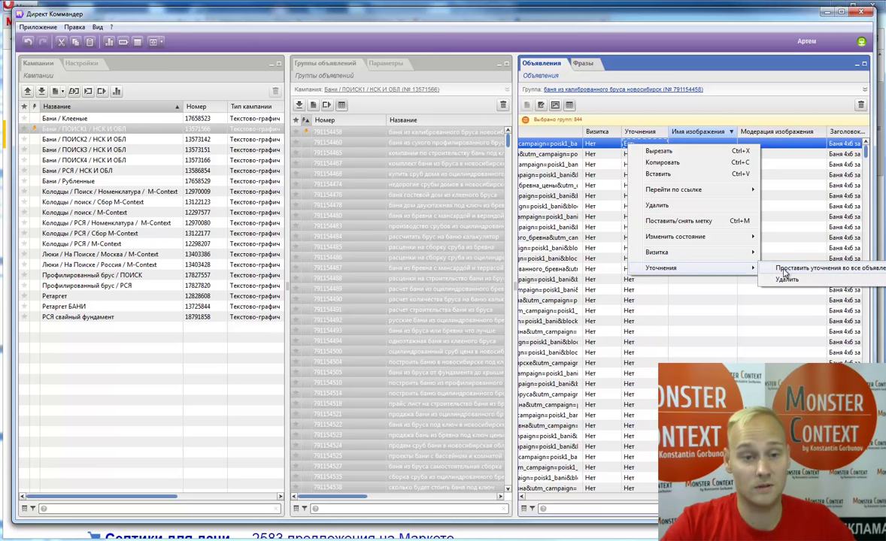
click(367, 162)
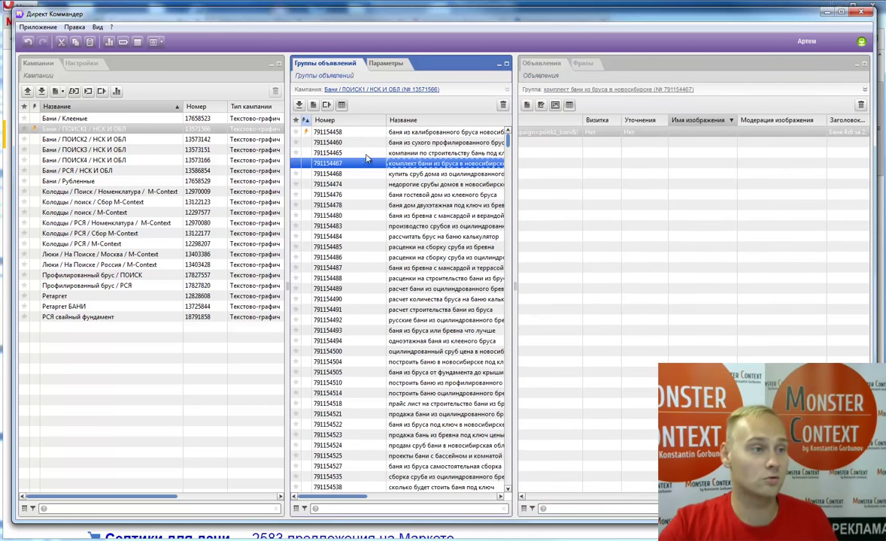
key(ctrl+a)
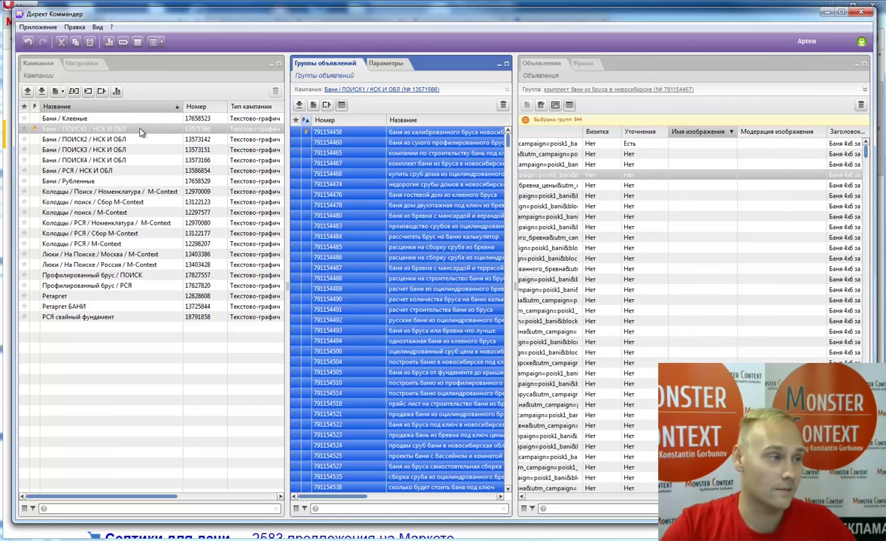
click(628, 145)
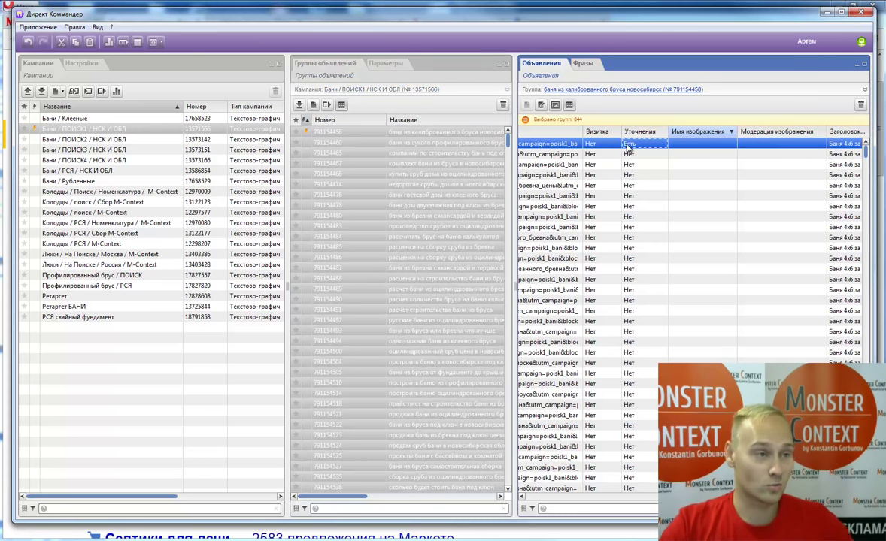
right_click(626, 148)
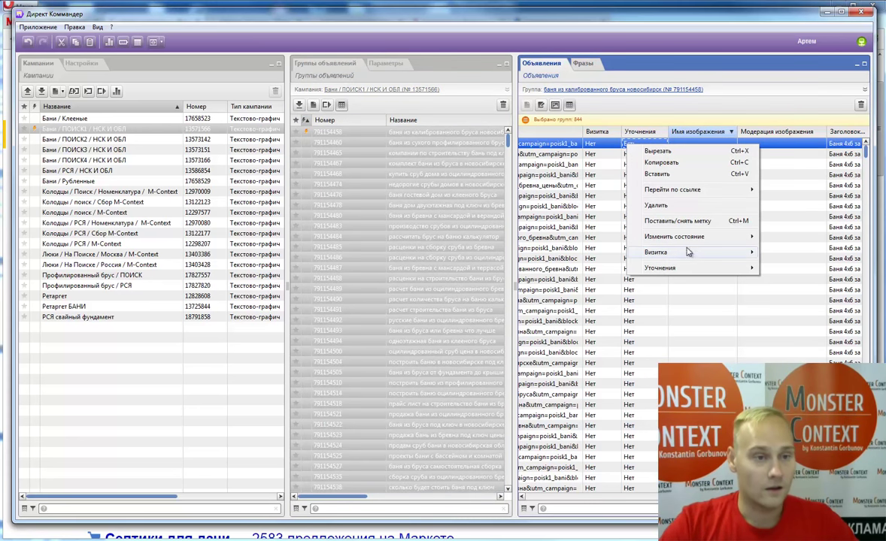
mouse_move(688, 267)
click(776, 260)
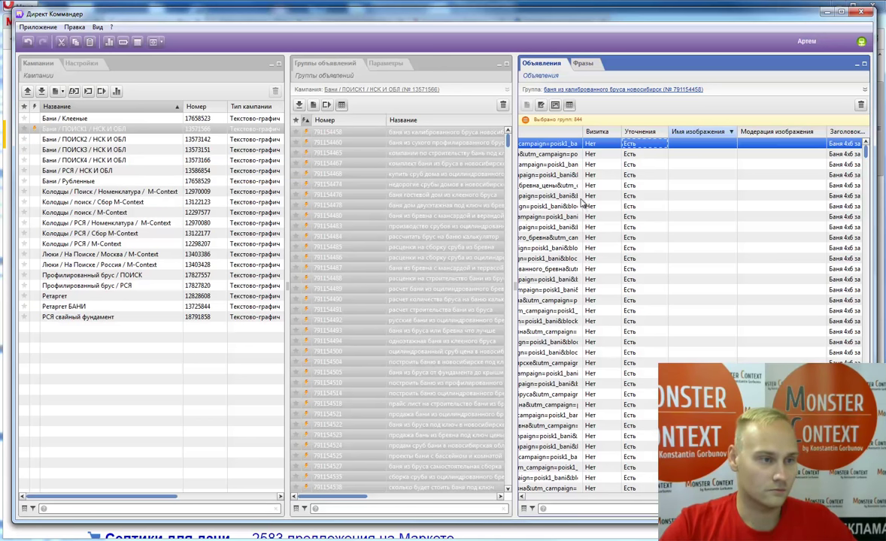
Step: Select the campaigns Бани / ПОИСК1 through Бани / ПОИСК4 together with all of their ad groups
click(348, 164)
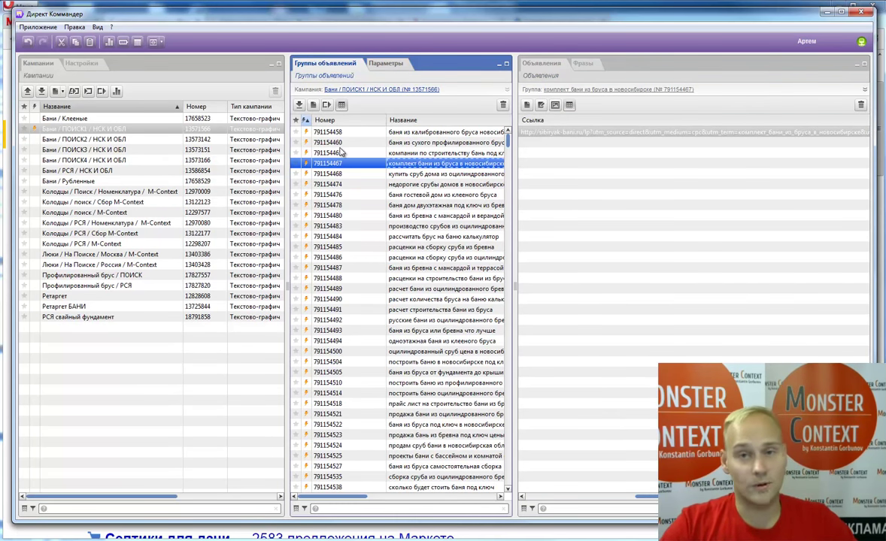
click(83, 140)
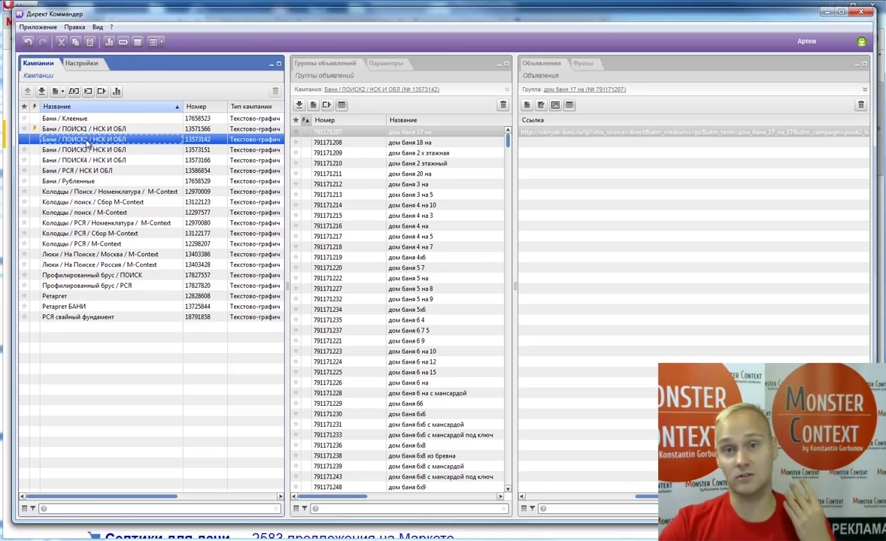
click(83, 128)
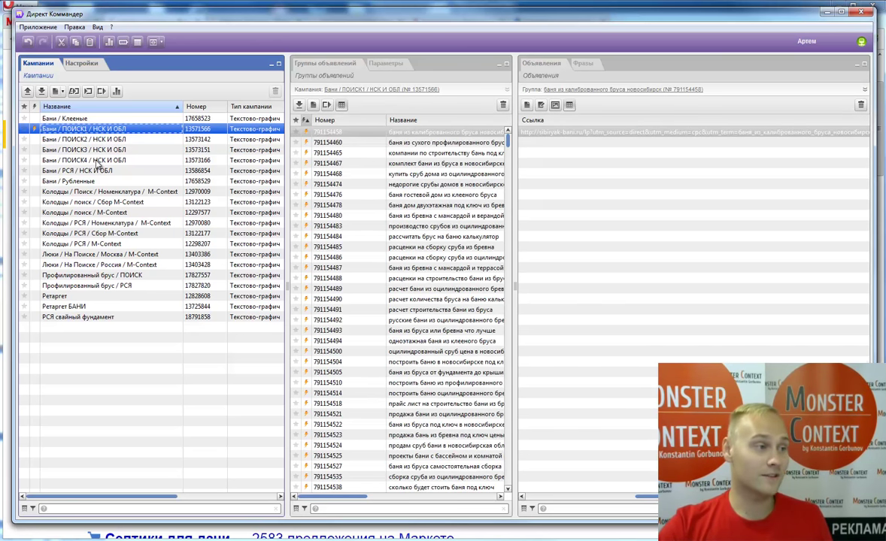
shift+click(96, 160)
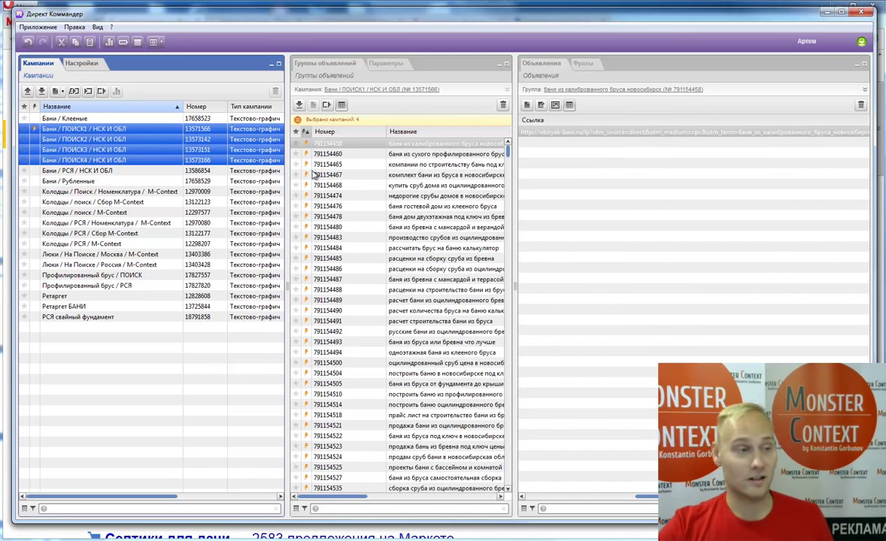
click(347, 176)
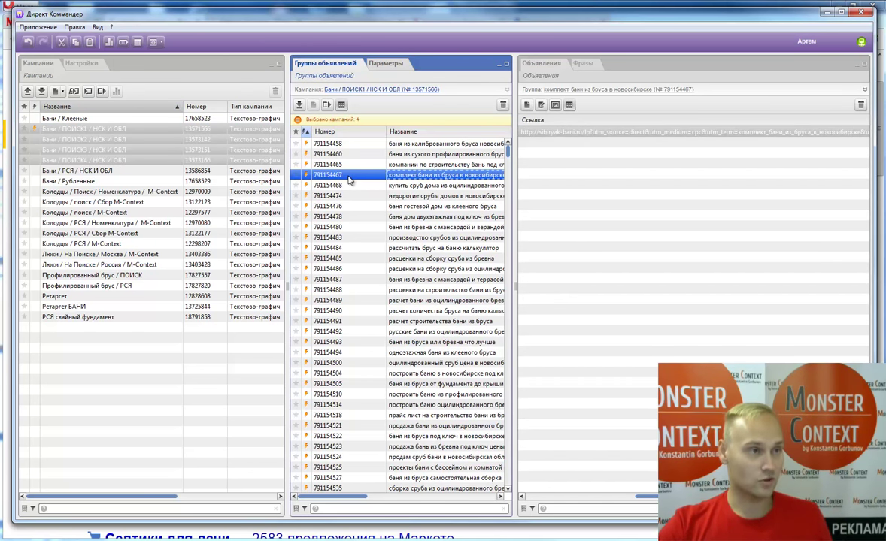
key(ctrl+a)
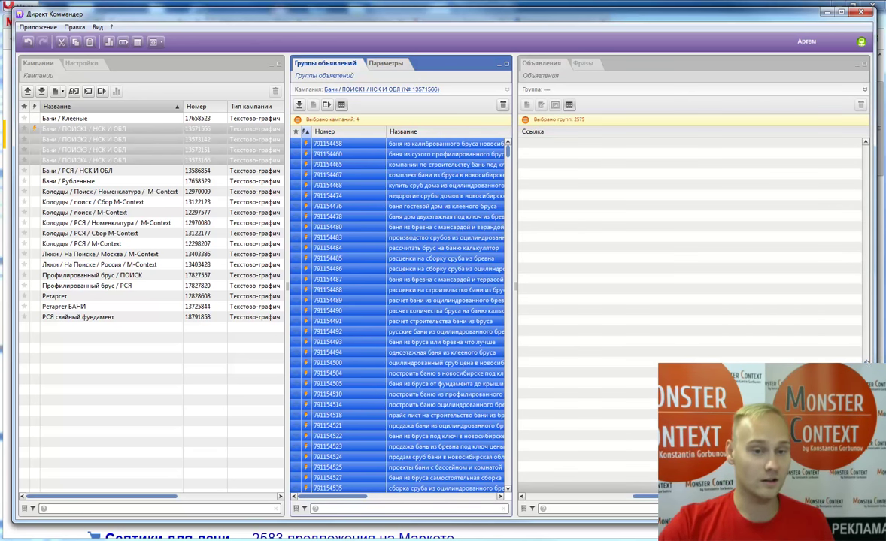
Step: Sort the ads by Уточнения and apply the first ad's callouts to all ads of the four selected campaigns
click(530, 301)
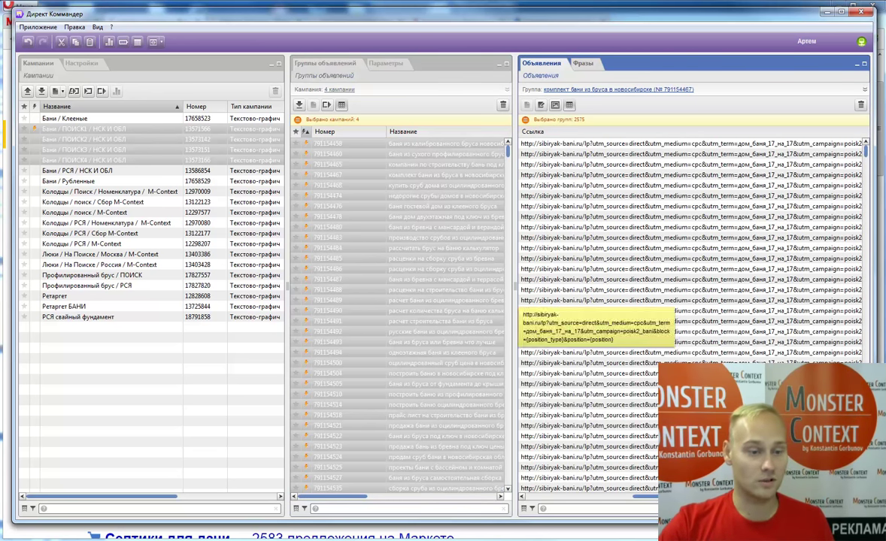
scroll(669, 316, left, 5)
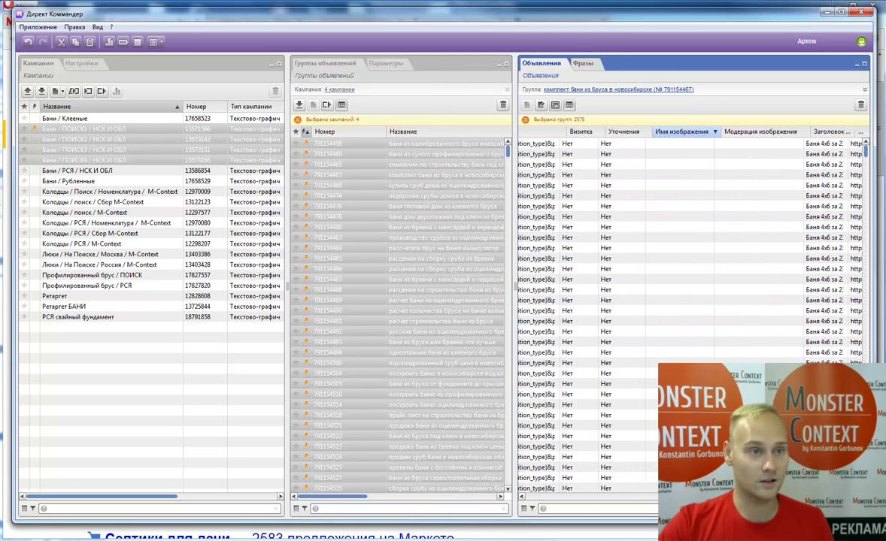
click(620, 128)
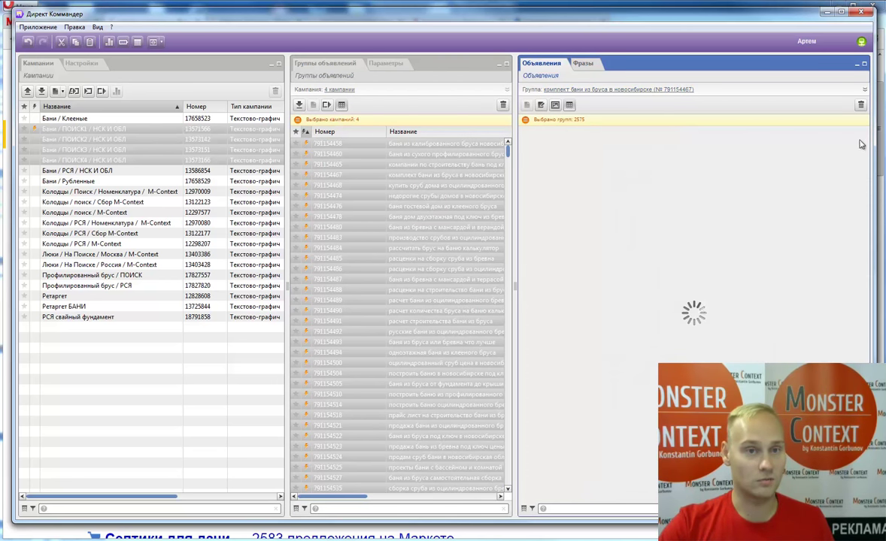
right_click(652, 144)
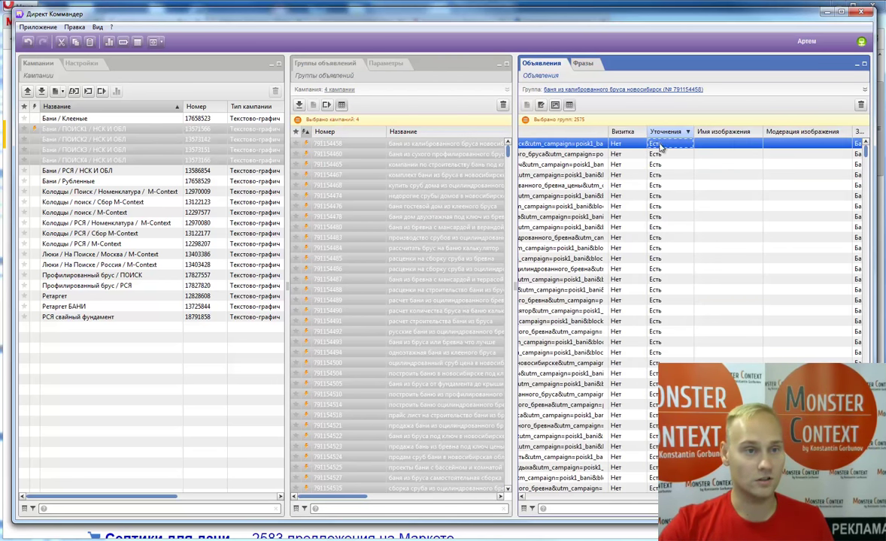
mouse_move(673, 272)
click(602, 269)
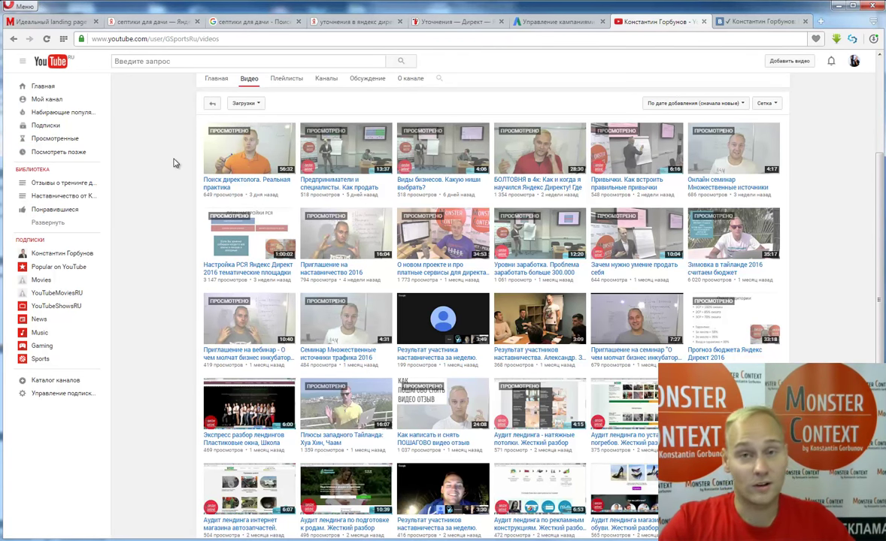
Step: View the marketing and traffic community page on VKontakte in the browser
click(732, 21)
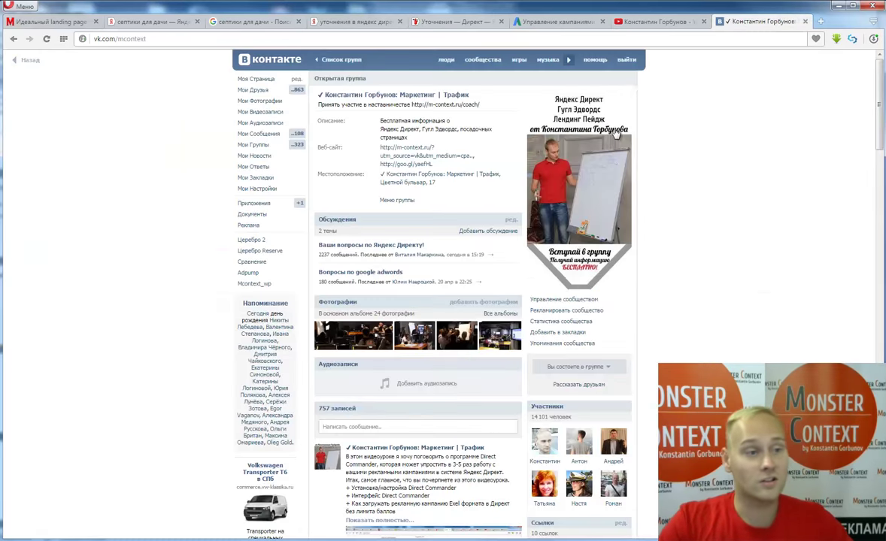